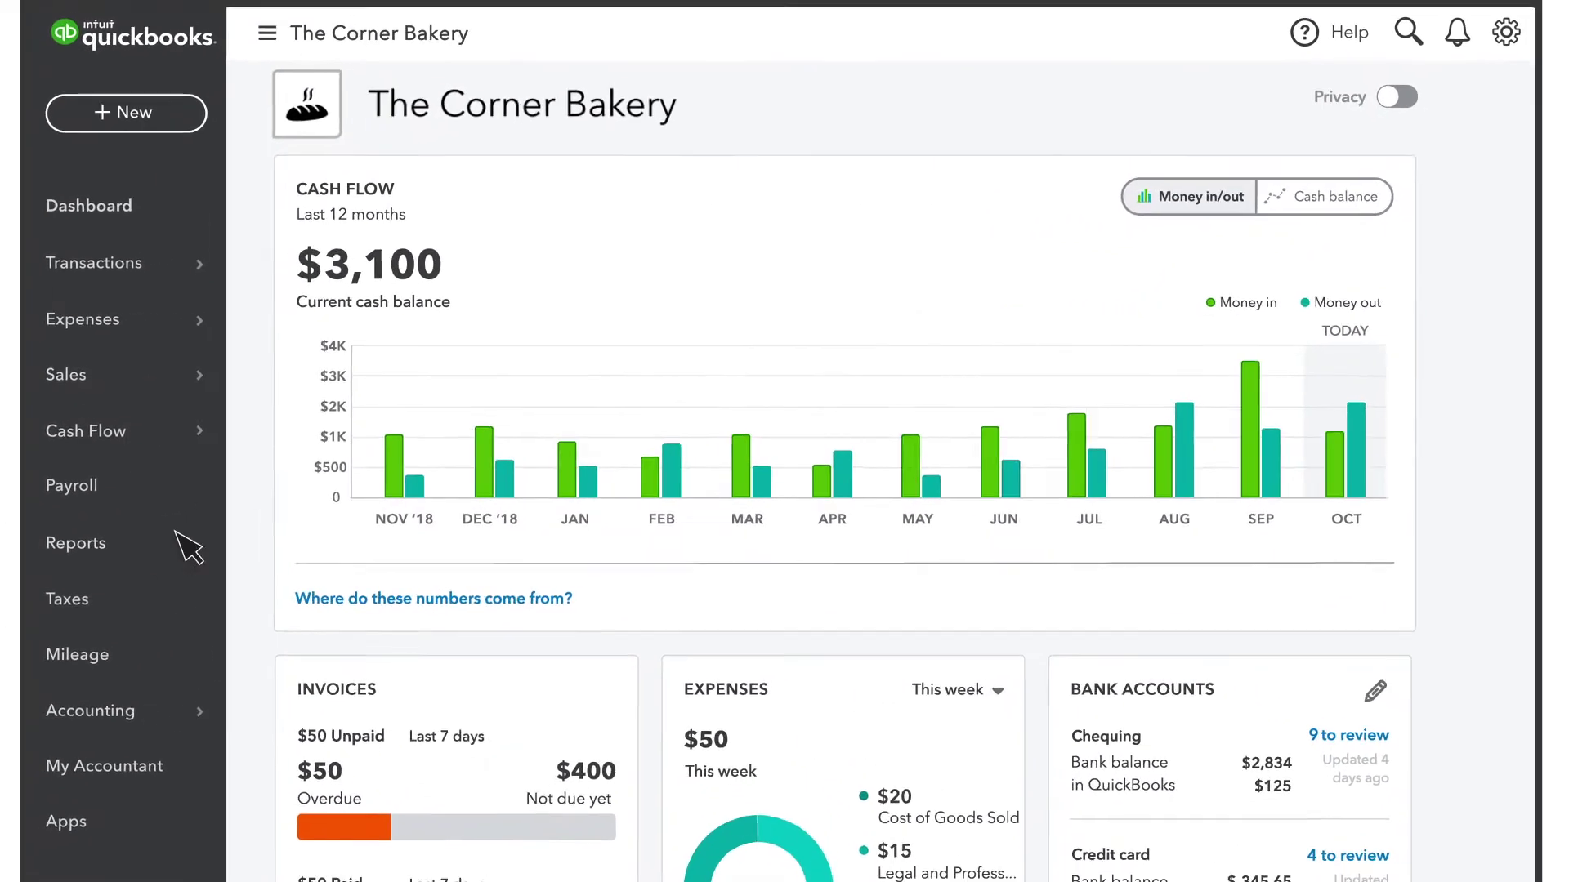
# Step: Go from the company dashboard to the Reports page
pyautogui.click(280, 508)
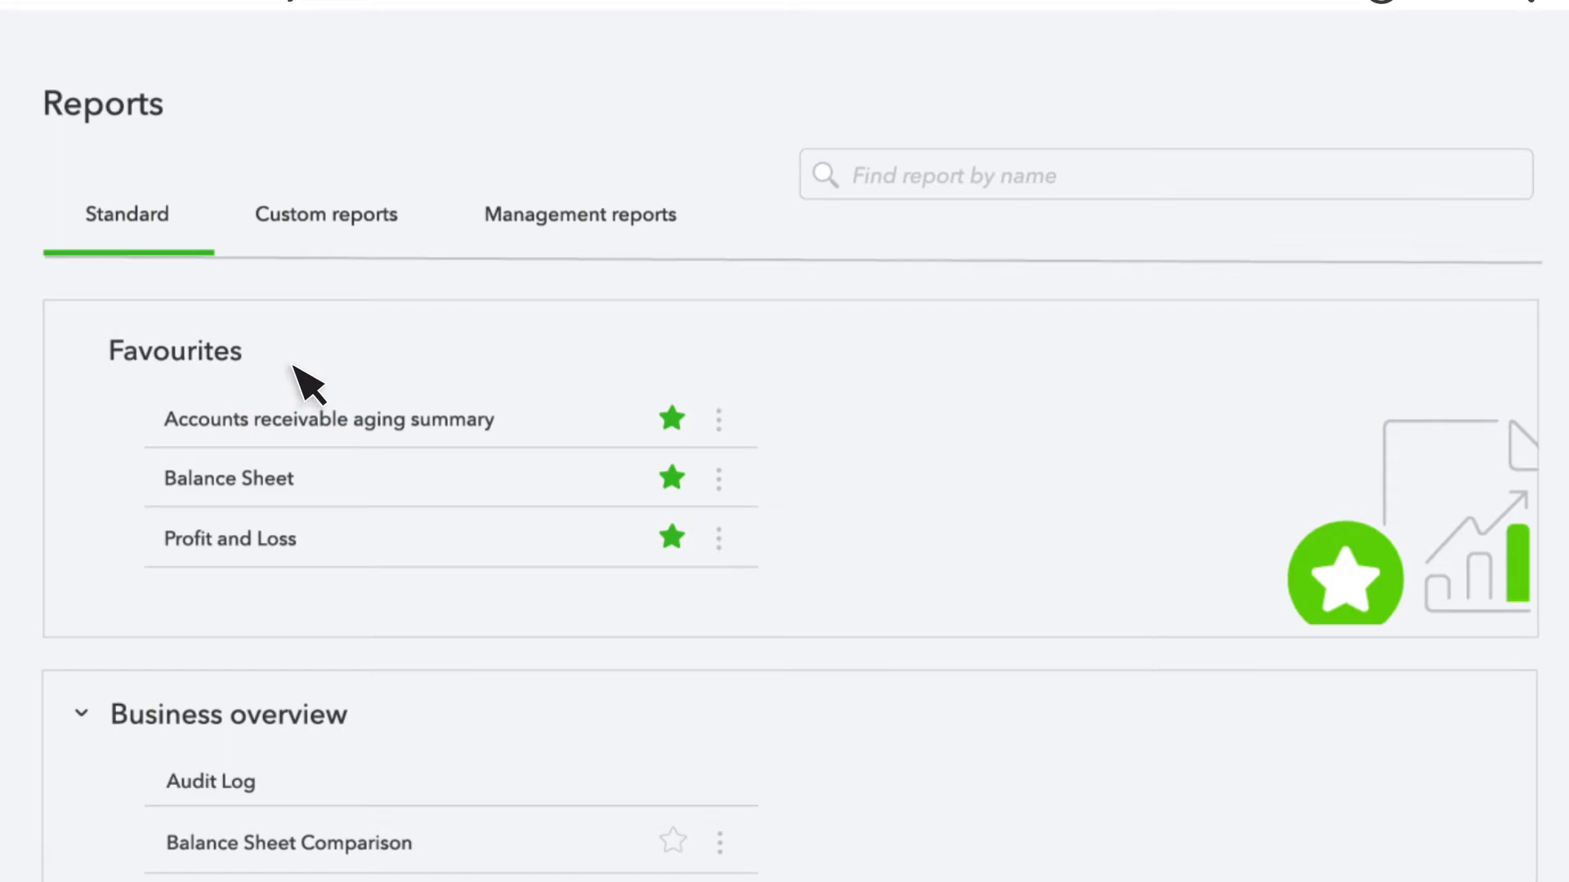
# Step: Search reports for 'list', view the Account List report, then return to the reports list
pyautogui.click(864, 185)
pyautogui.write('list')
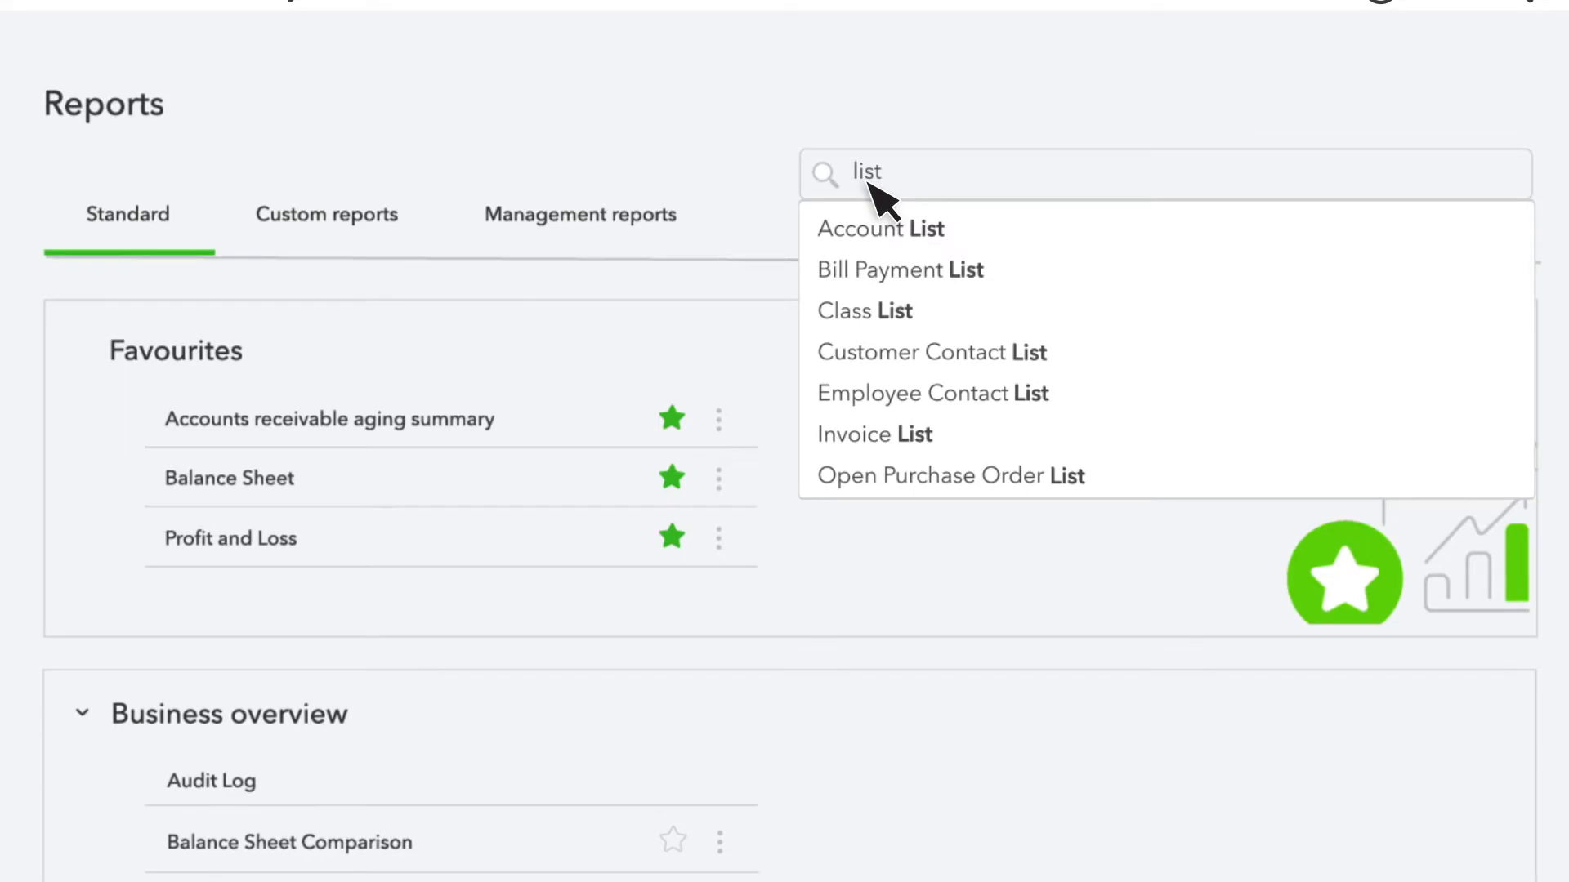
pyautogui.click(938, 221)
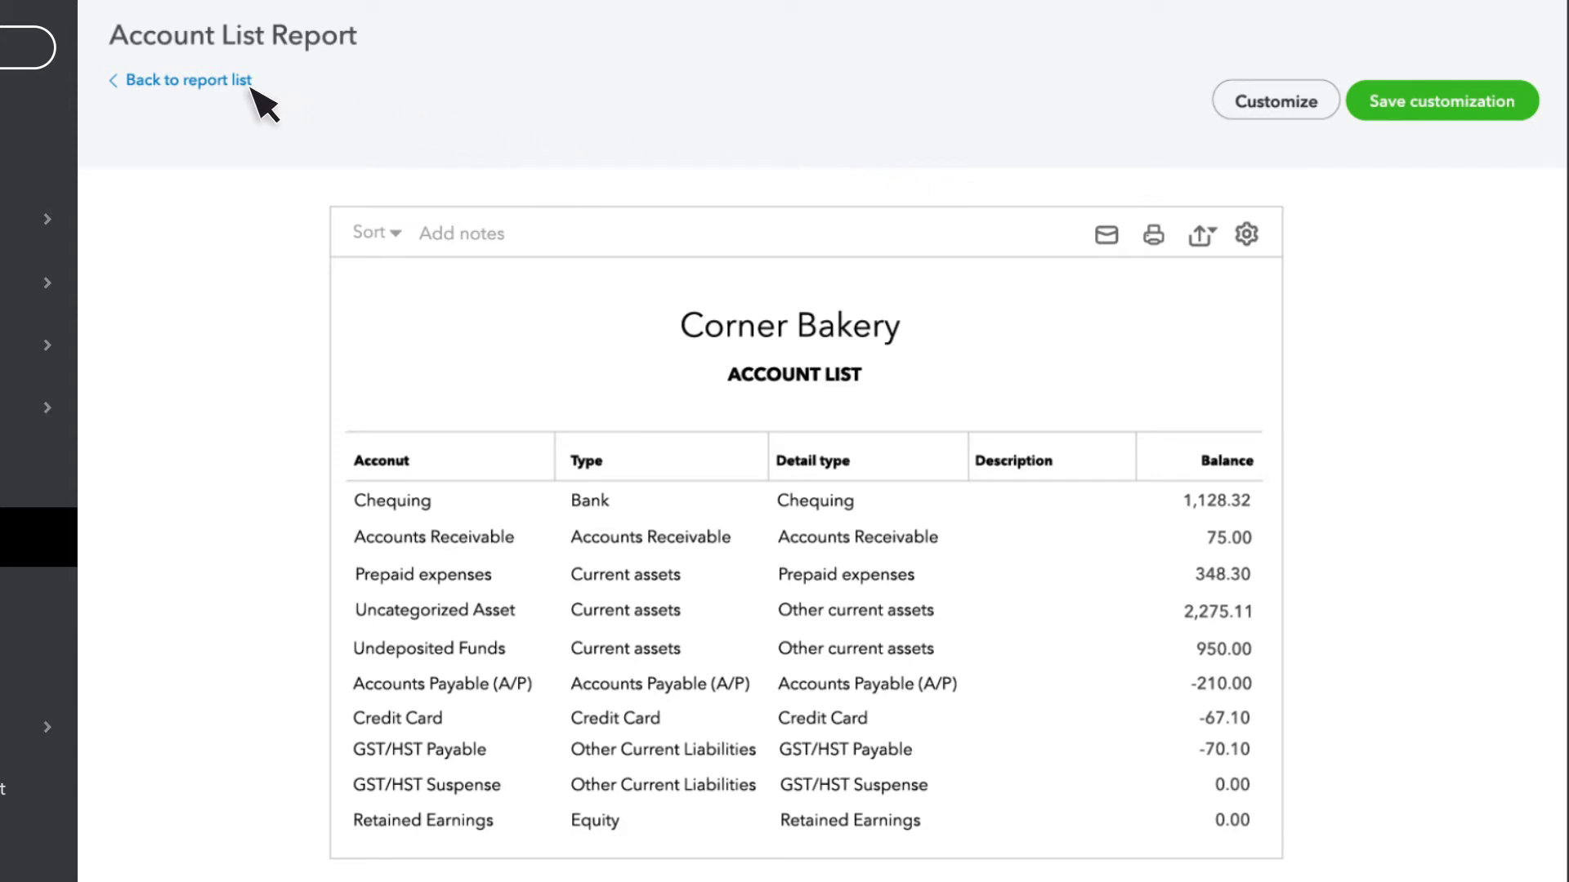
pyautogui.click(214, 82)
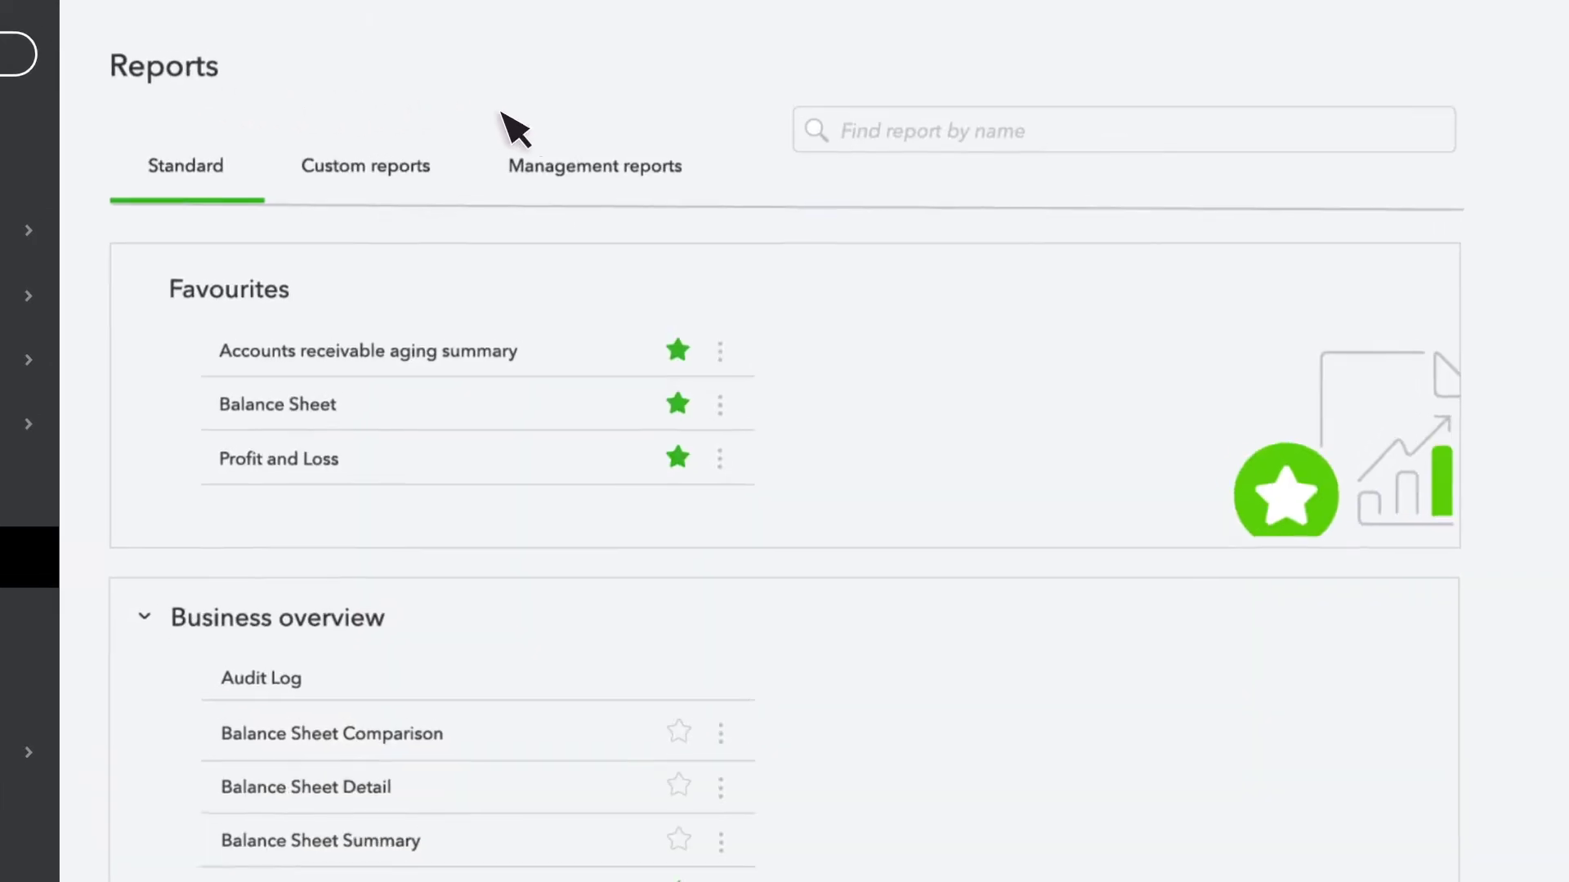
pyautogui.click(849, 136)
pyautogui.write('lis')
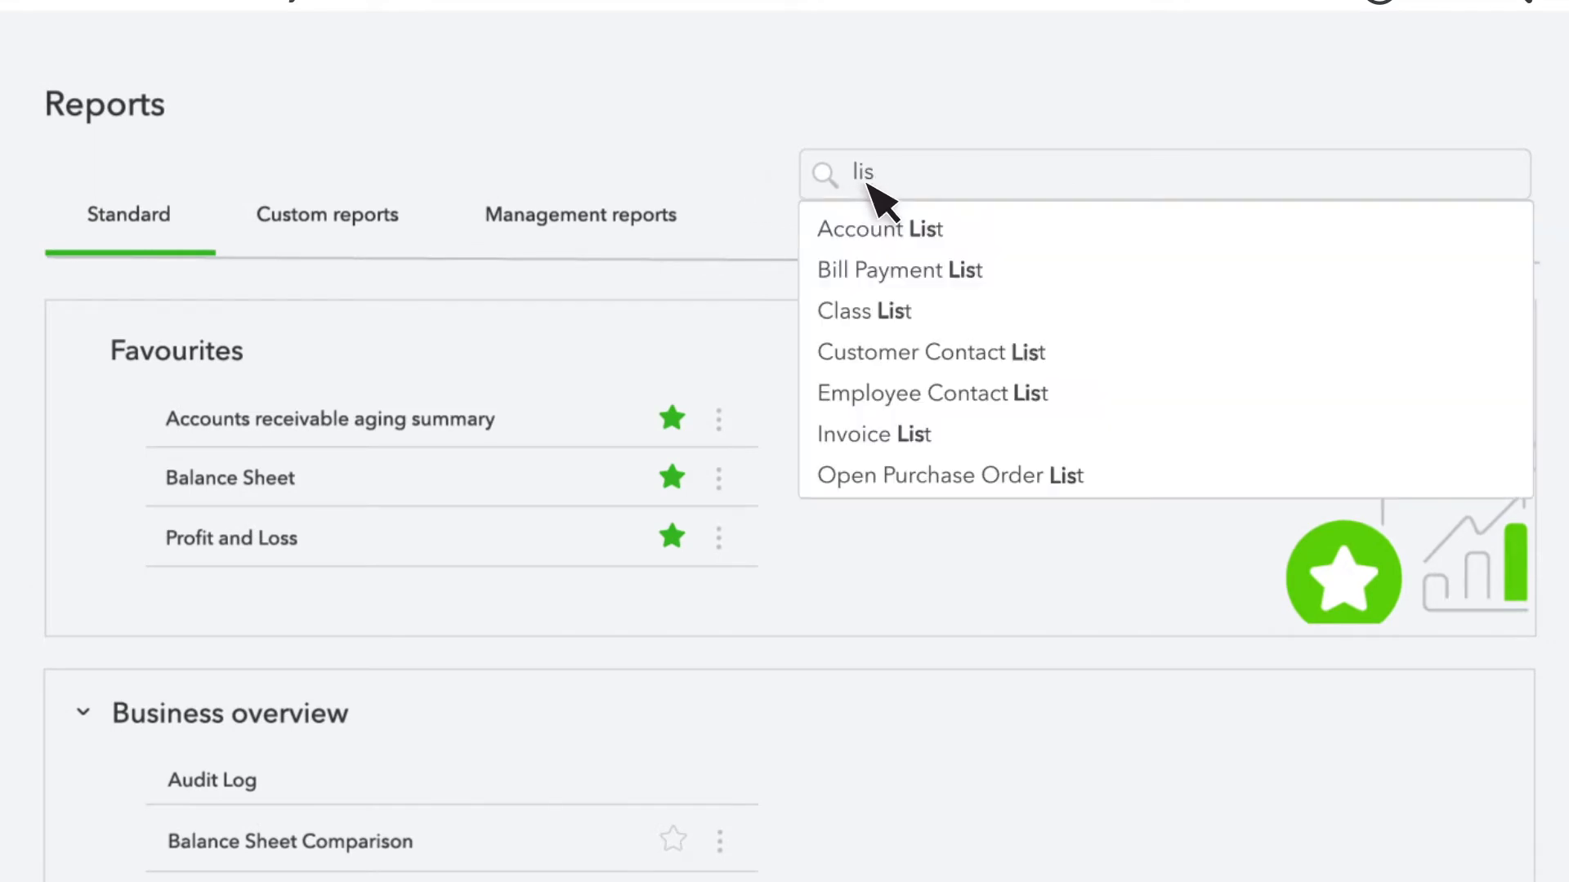
pyautogui.write('t')
pyautogui.click(963, 356)
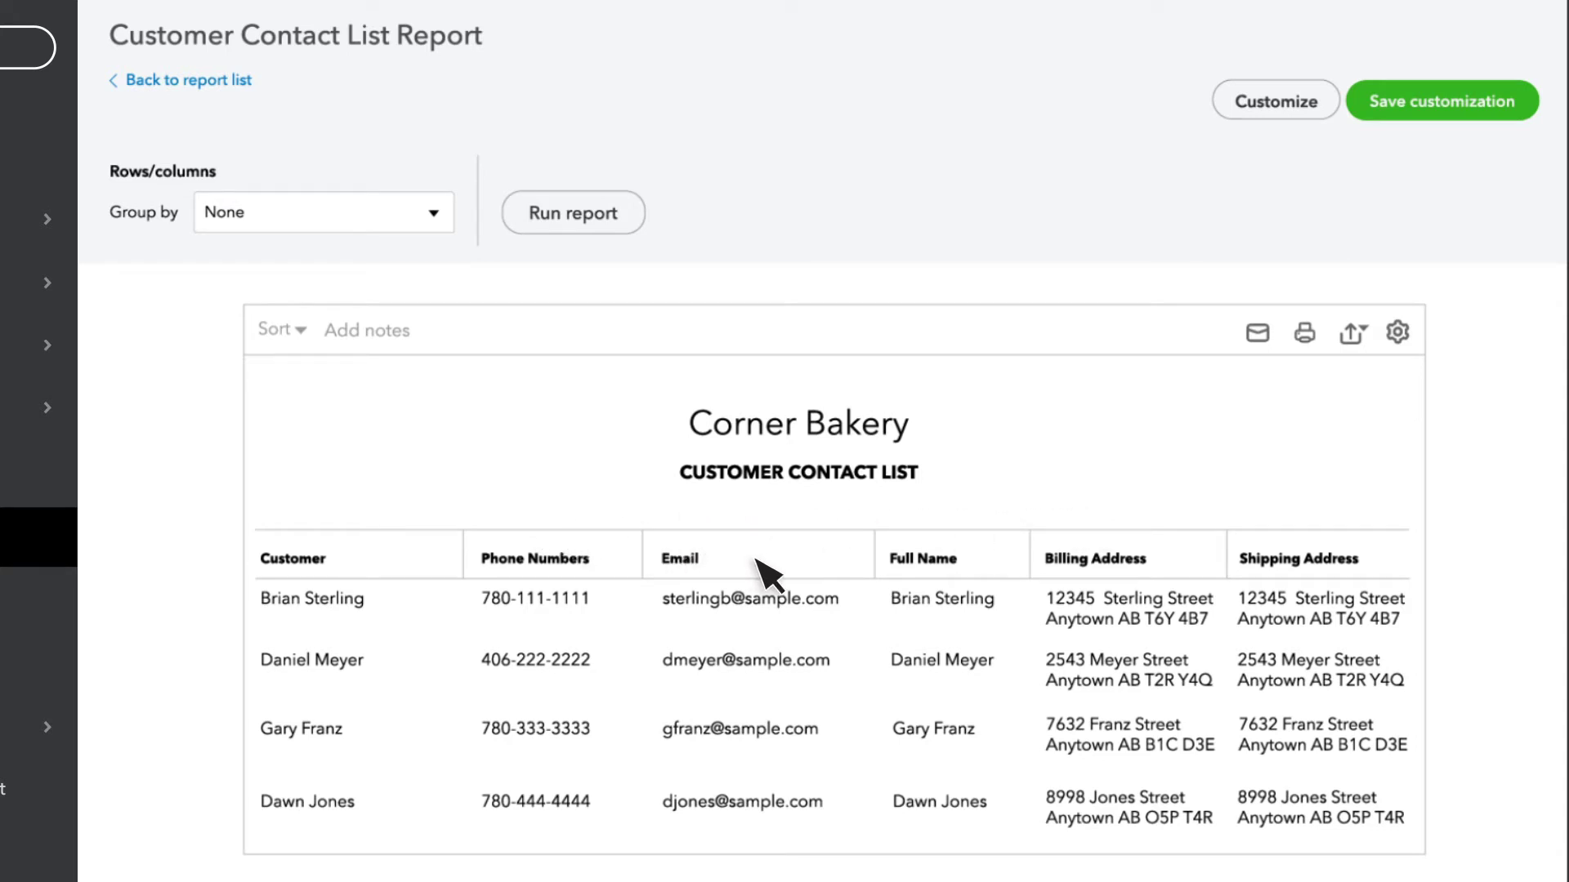
pyautogui.click(229, 82)
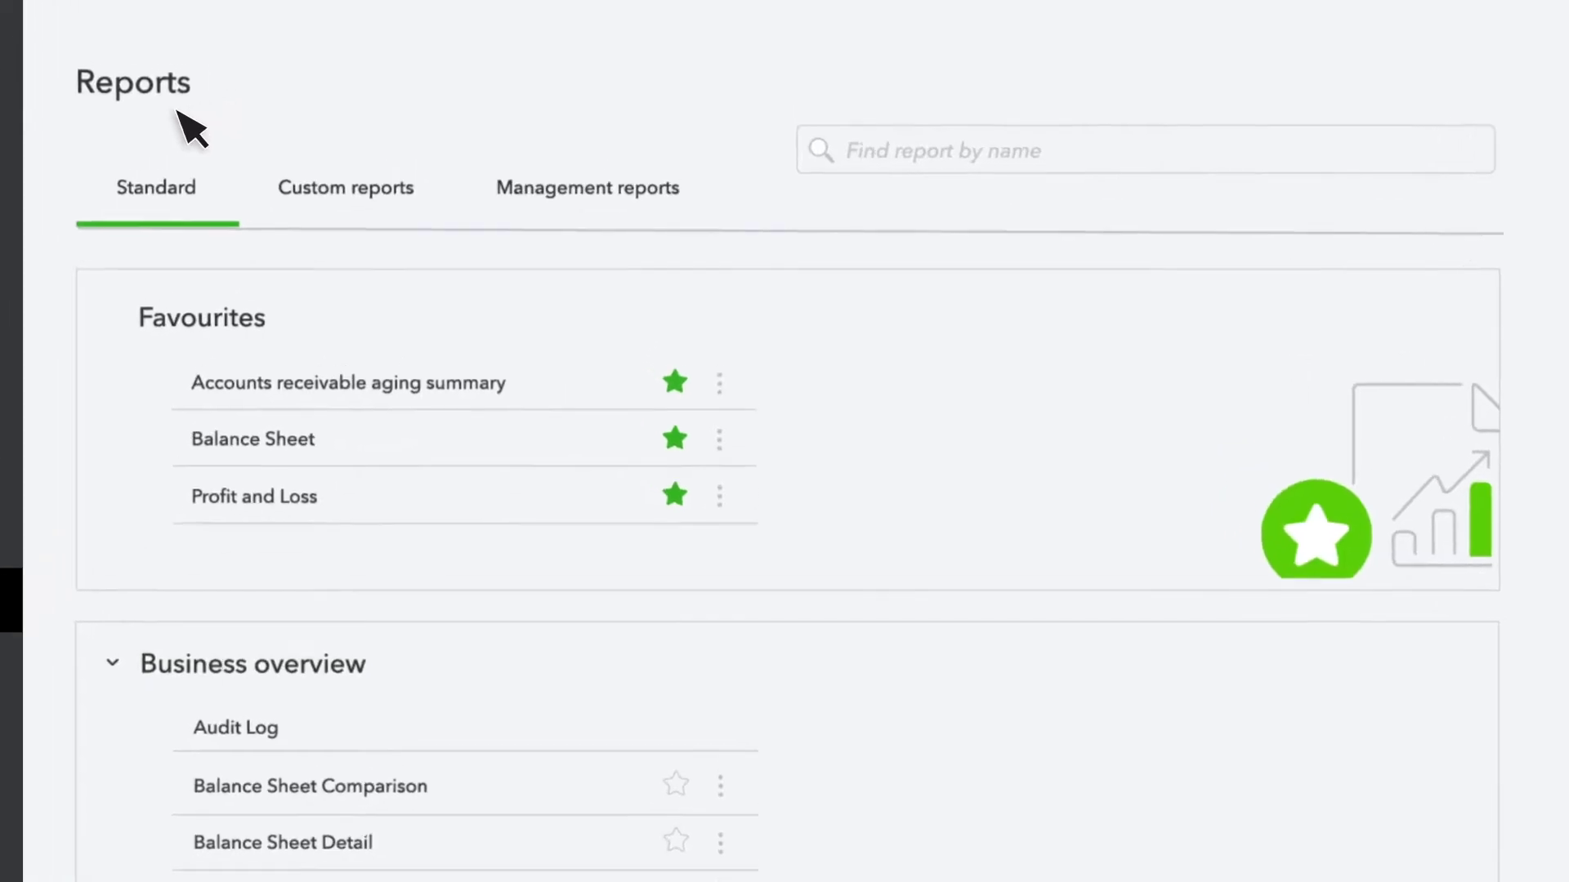
pyautogui.click(870, 190)
pyautogui.write('list')
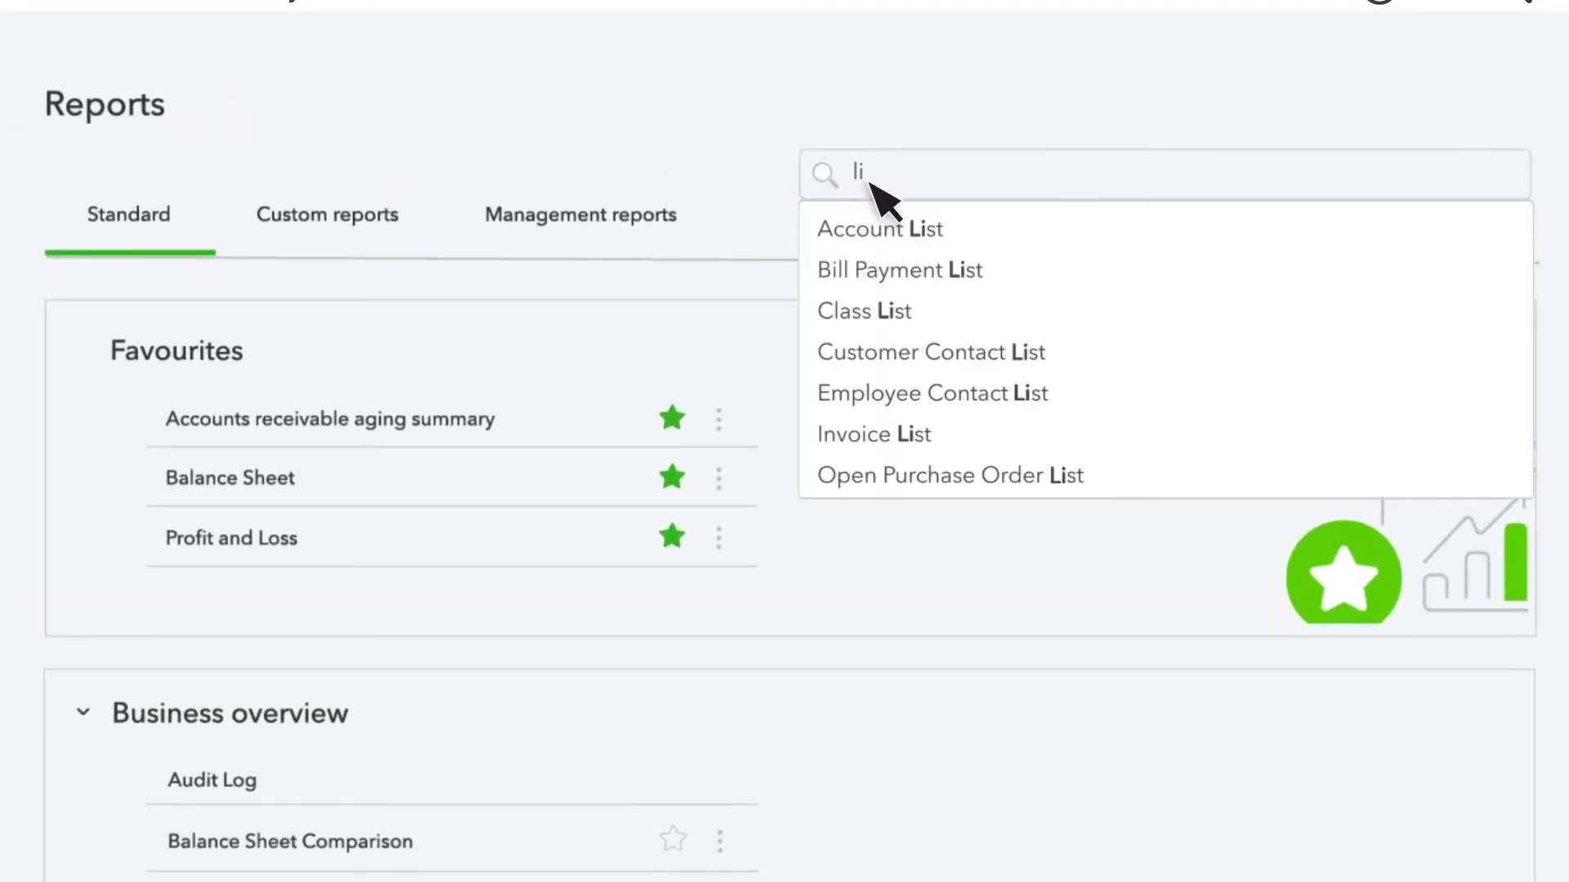
pyautogui.click(981, 440)
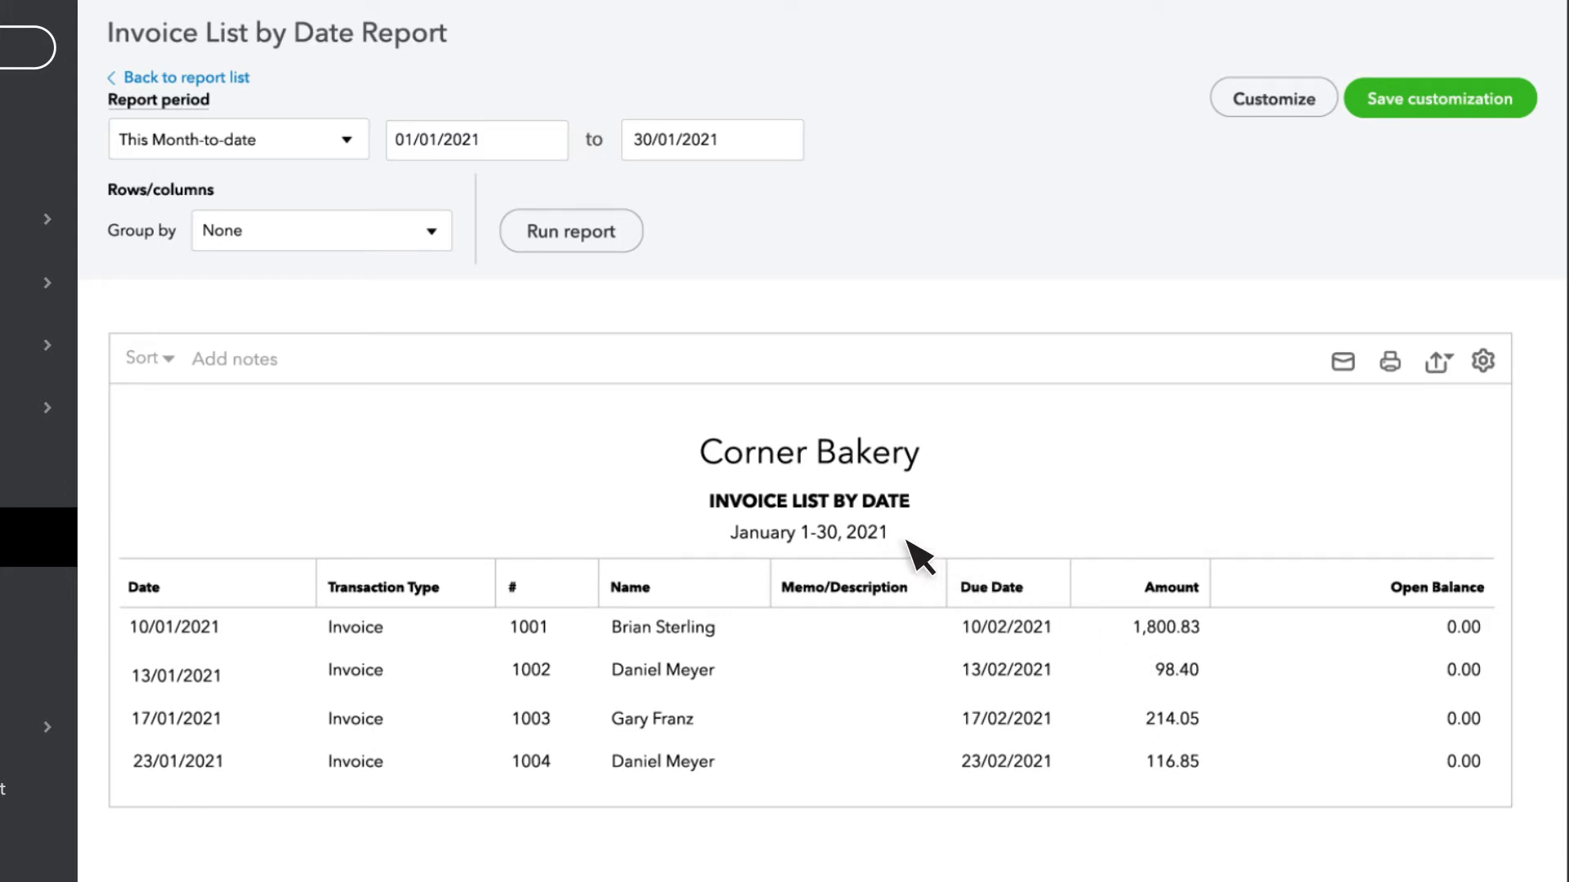
pyautogui.click(230, 82)
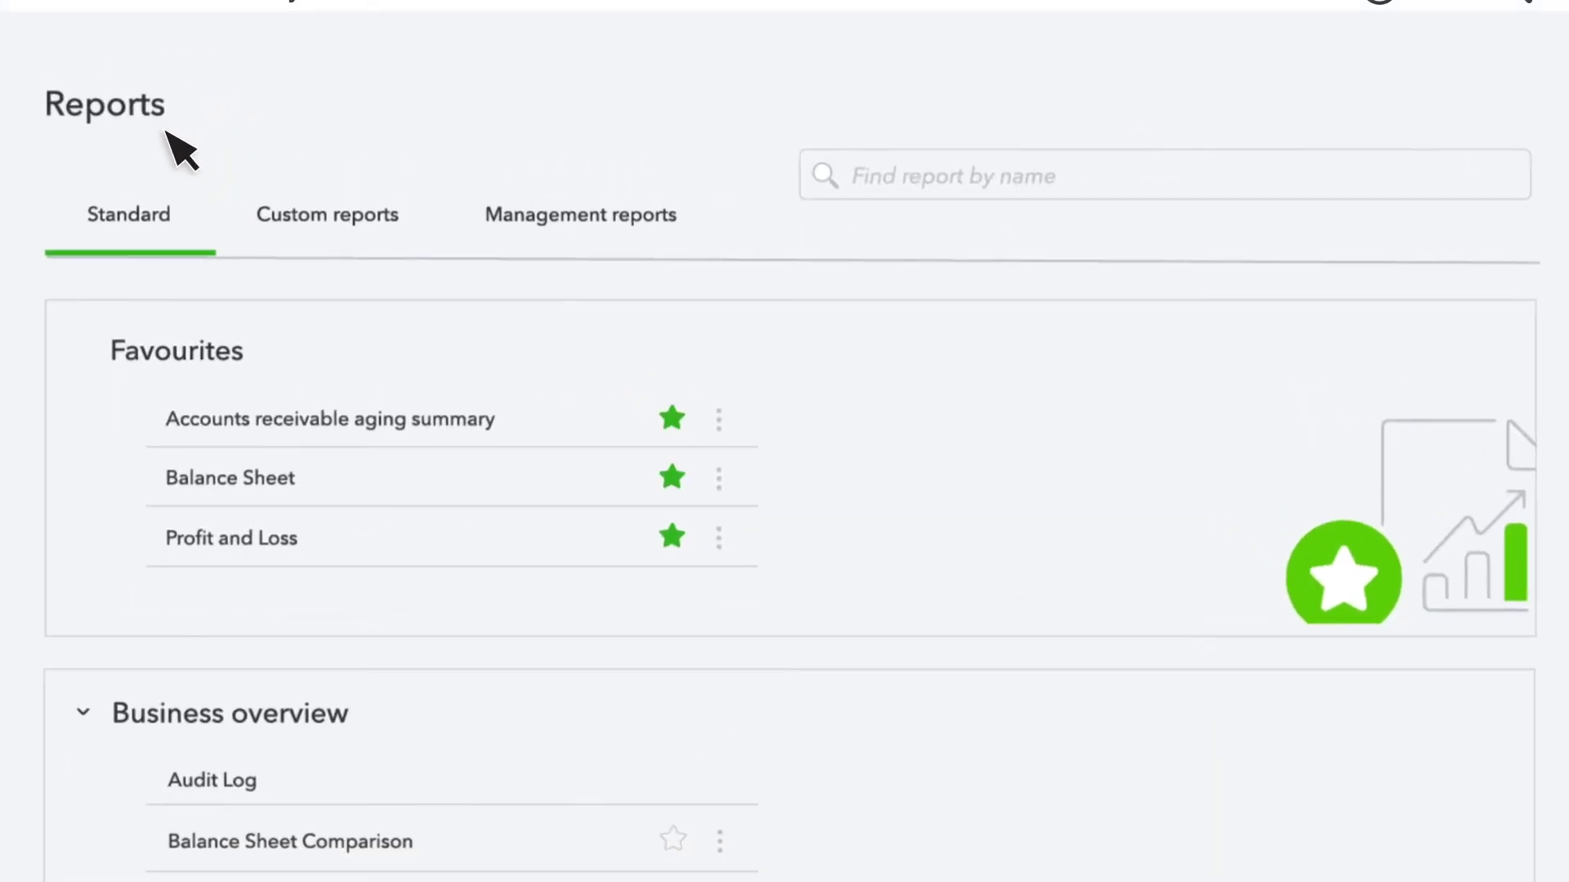
pyautogui.click(874, 190)
pyautogui.write('detail')
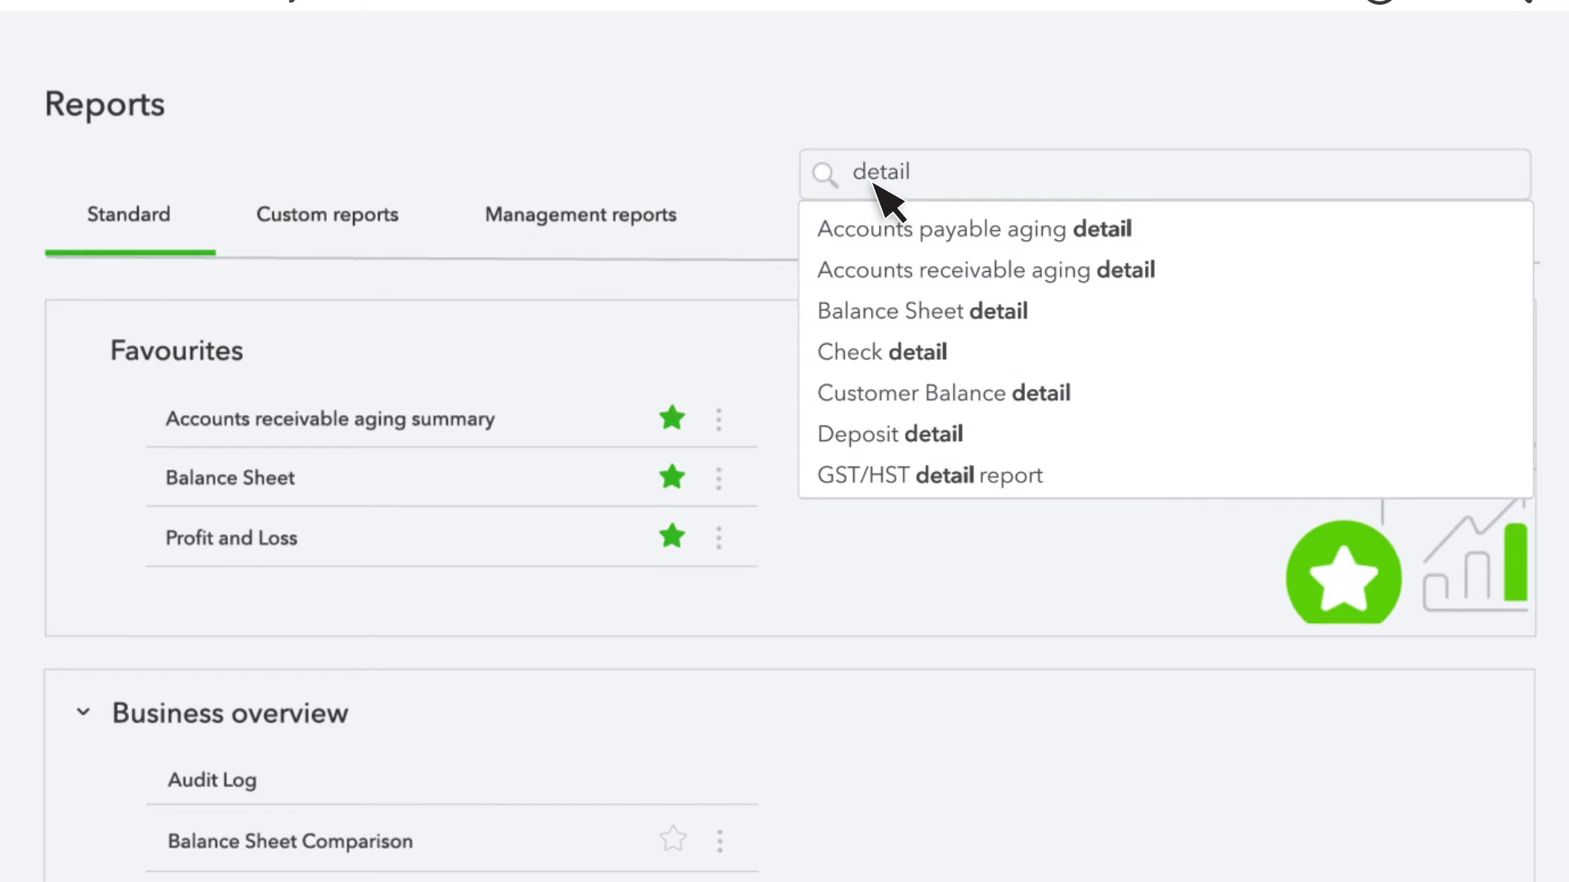
pyautogui.press('BackSpace')
pyautogui.press('BackSpace')
pyautogui.press('BackSpace')
pyautogui.press('BackSpace')
pyautogui.press('BackSpace')
pyautogui.press('BackSpace')
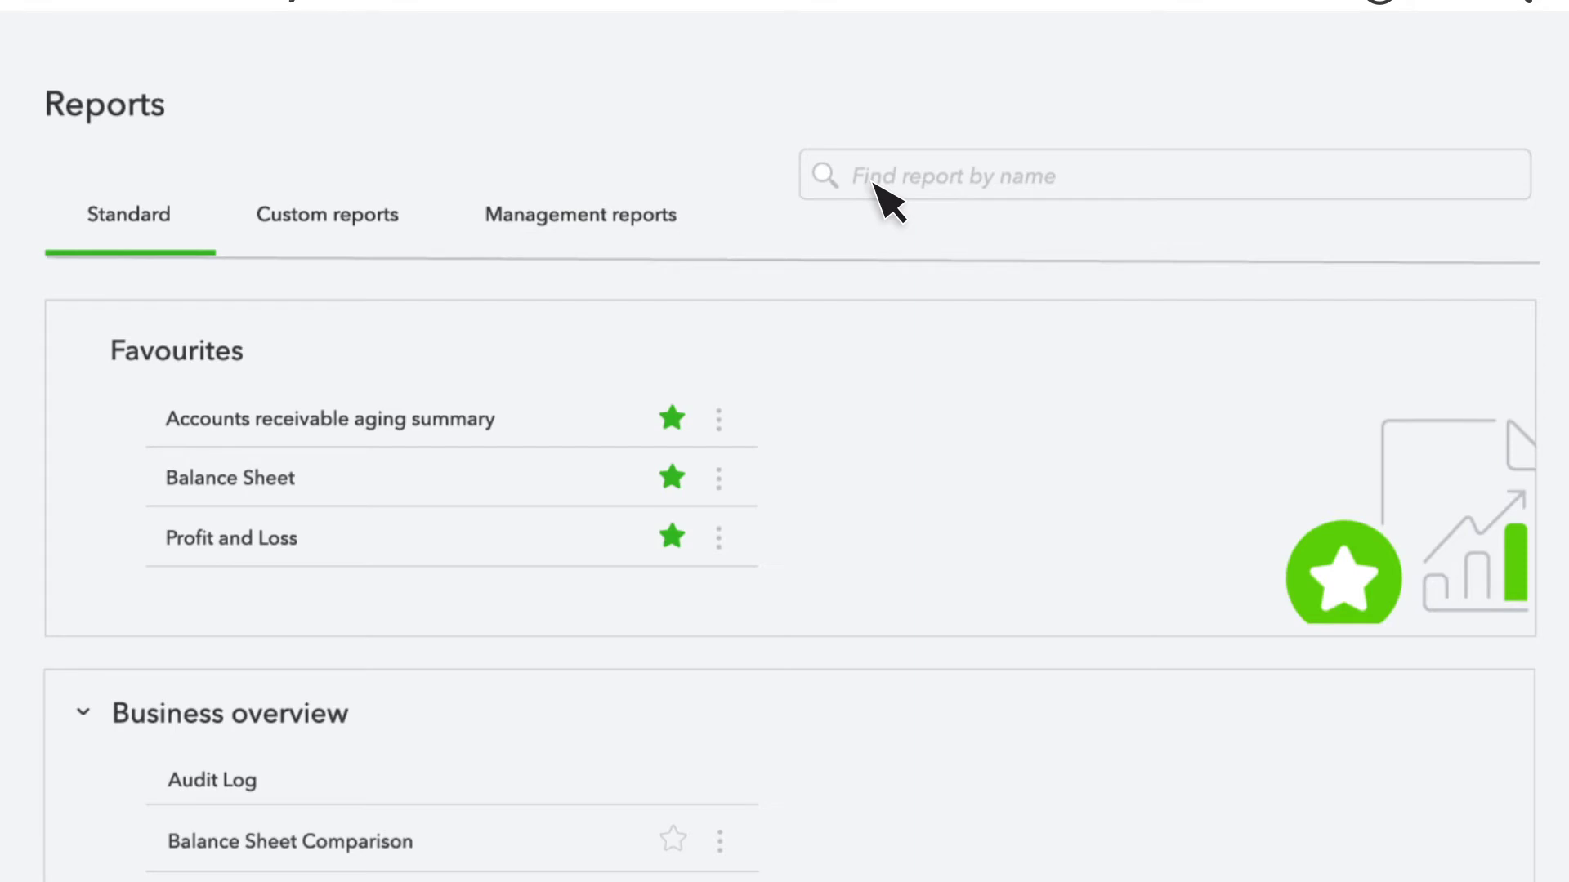
pyautogui.click(878, 186)
pyautogui.write('sales by')
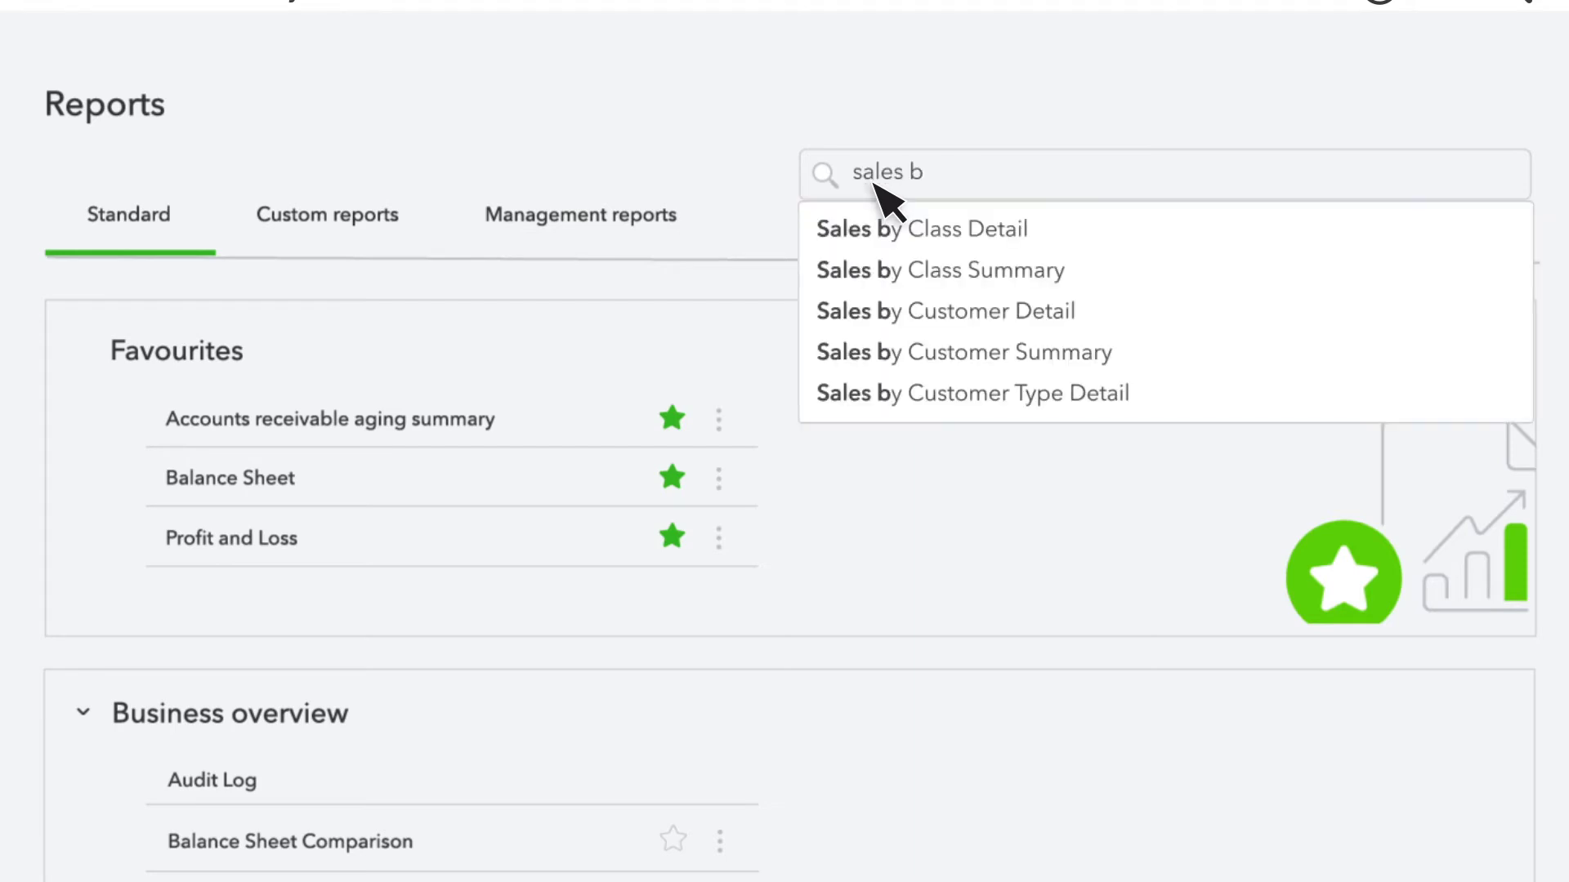
pyautogui.click(972, 314)
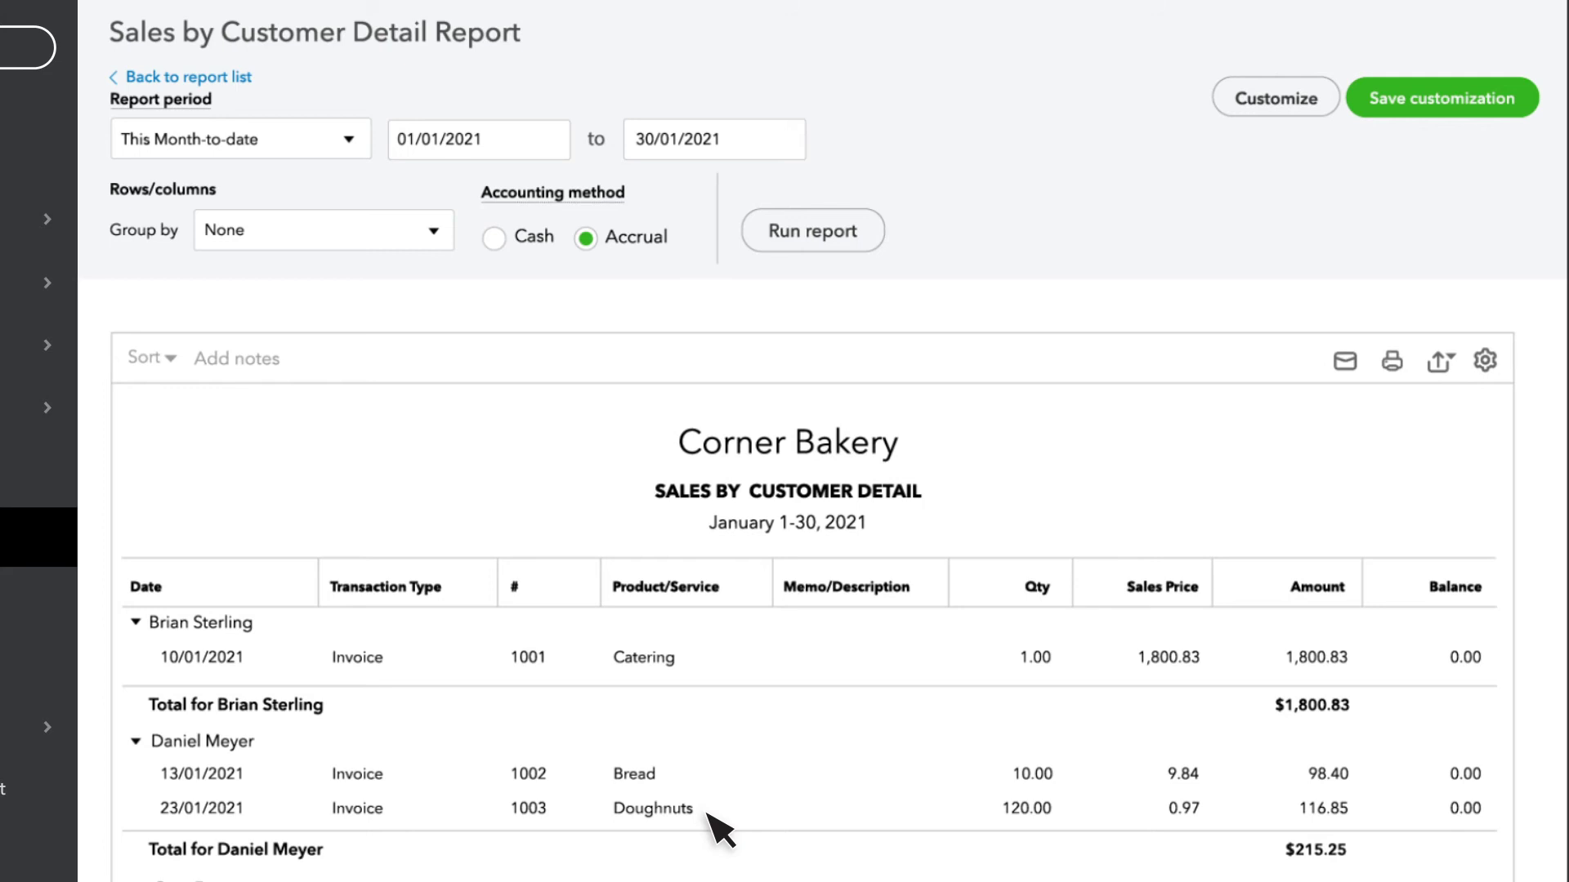
pyautogui.click(237, 78)
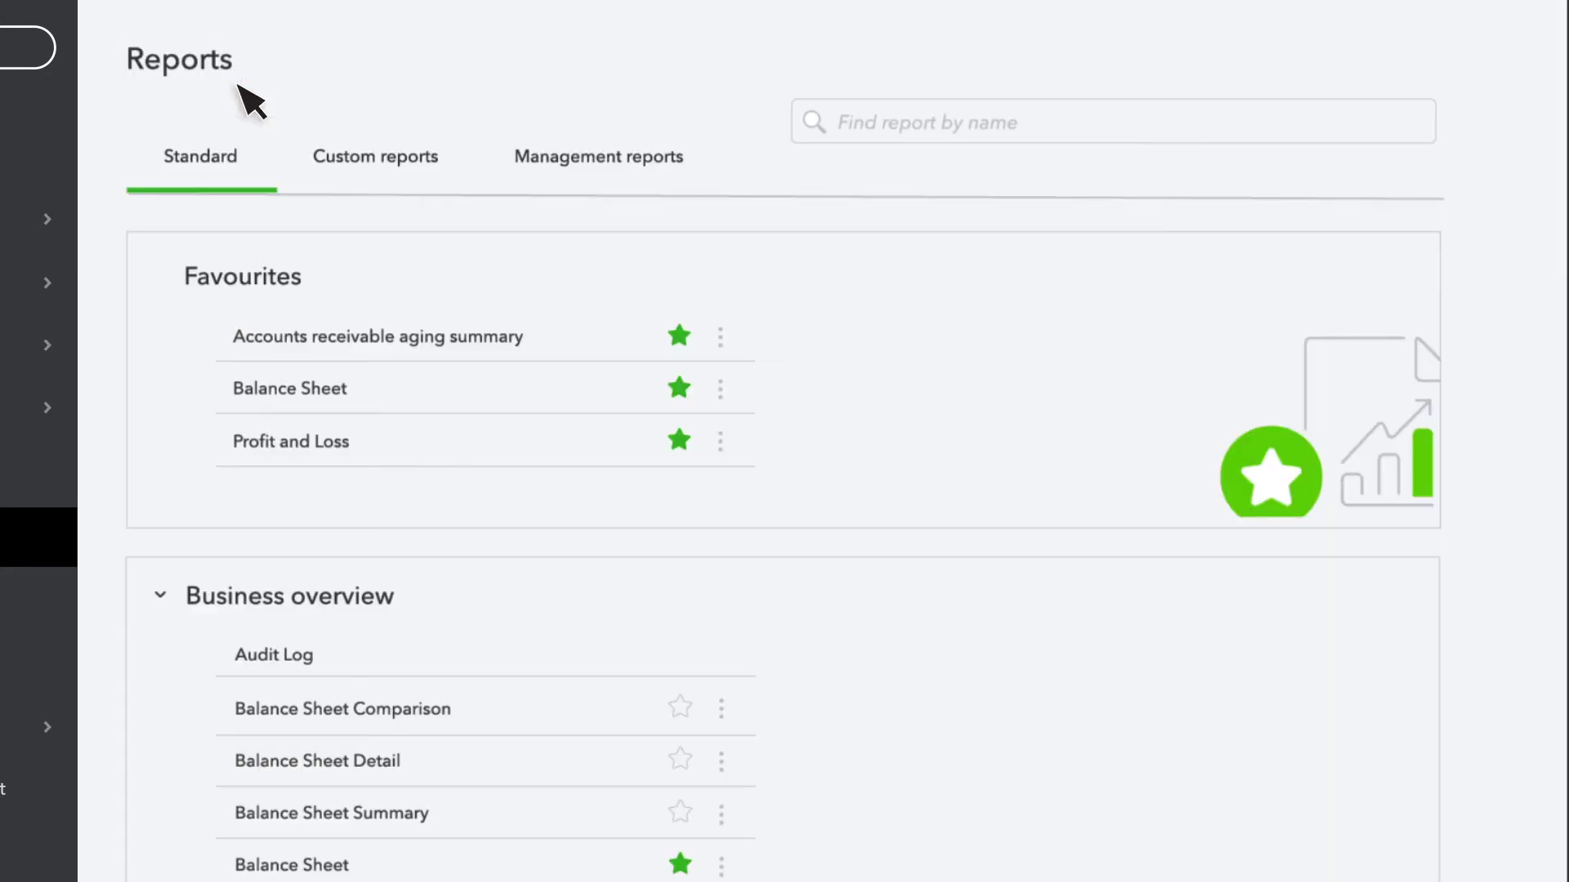
# Step: Open Sales by Customer Summary through a 'sales by' search and drill into the 215.25 customer total
pyautogui.click(862, 131)
pyautogui.write('summar')
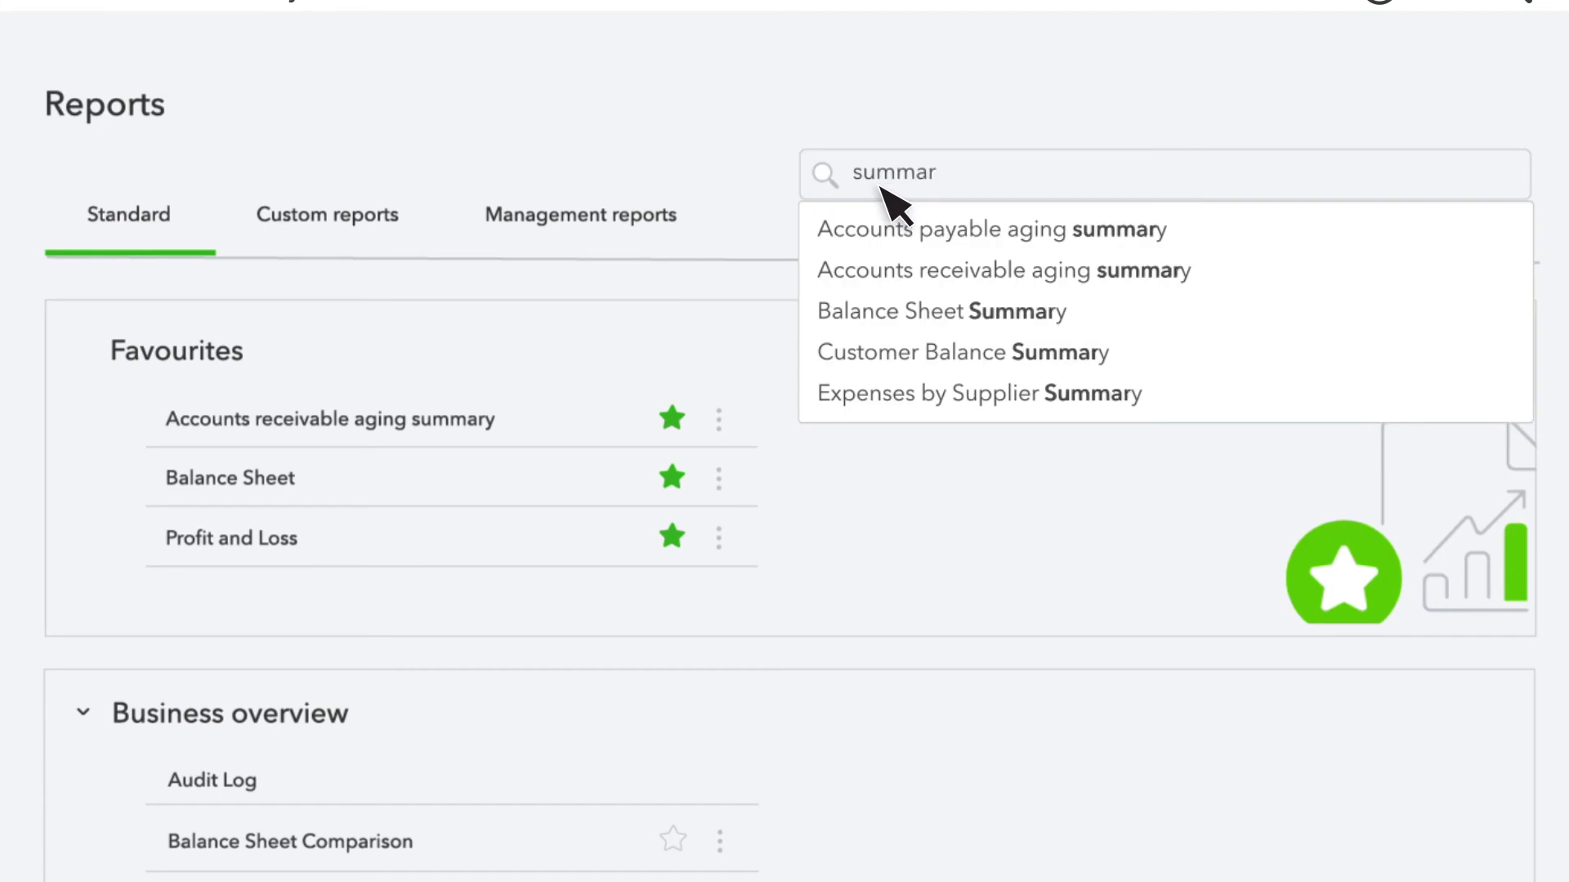
pyautogui.write('y')
pyautogui.press('BackSpace')
pyautogui.press('BackSpace')
pyautogui.press('BackSpace')
pyautogui.press('BackSpace')
pyautogui.press('BackSpace')
pyautogui.press('BackSpace')
pyautogui.write('ales by')
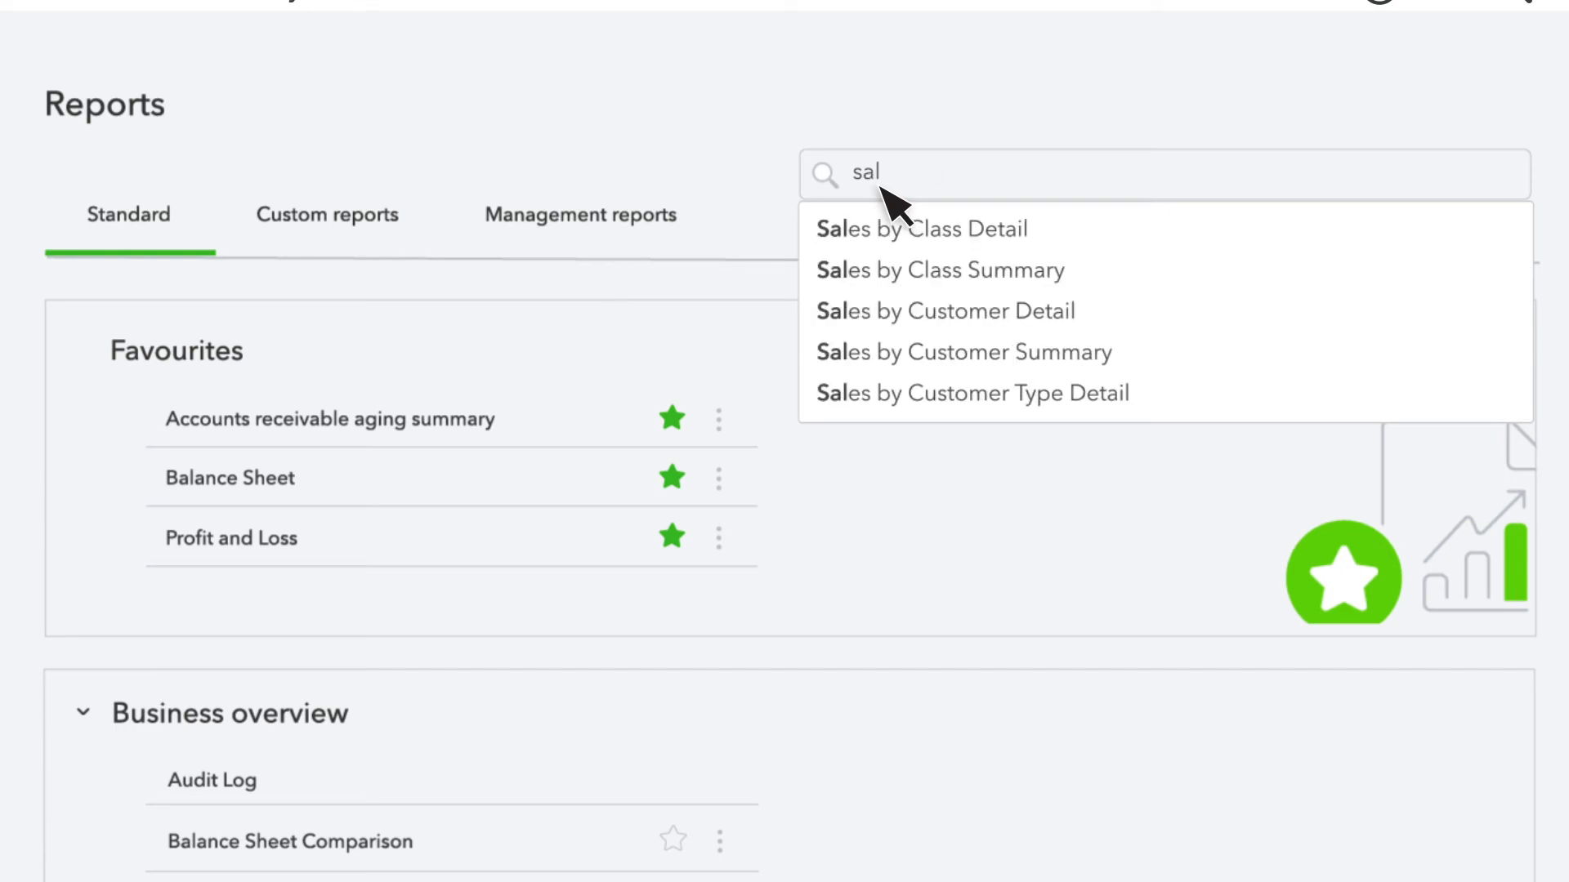
pyautogui.click(1031, 351)
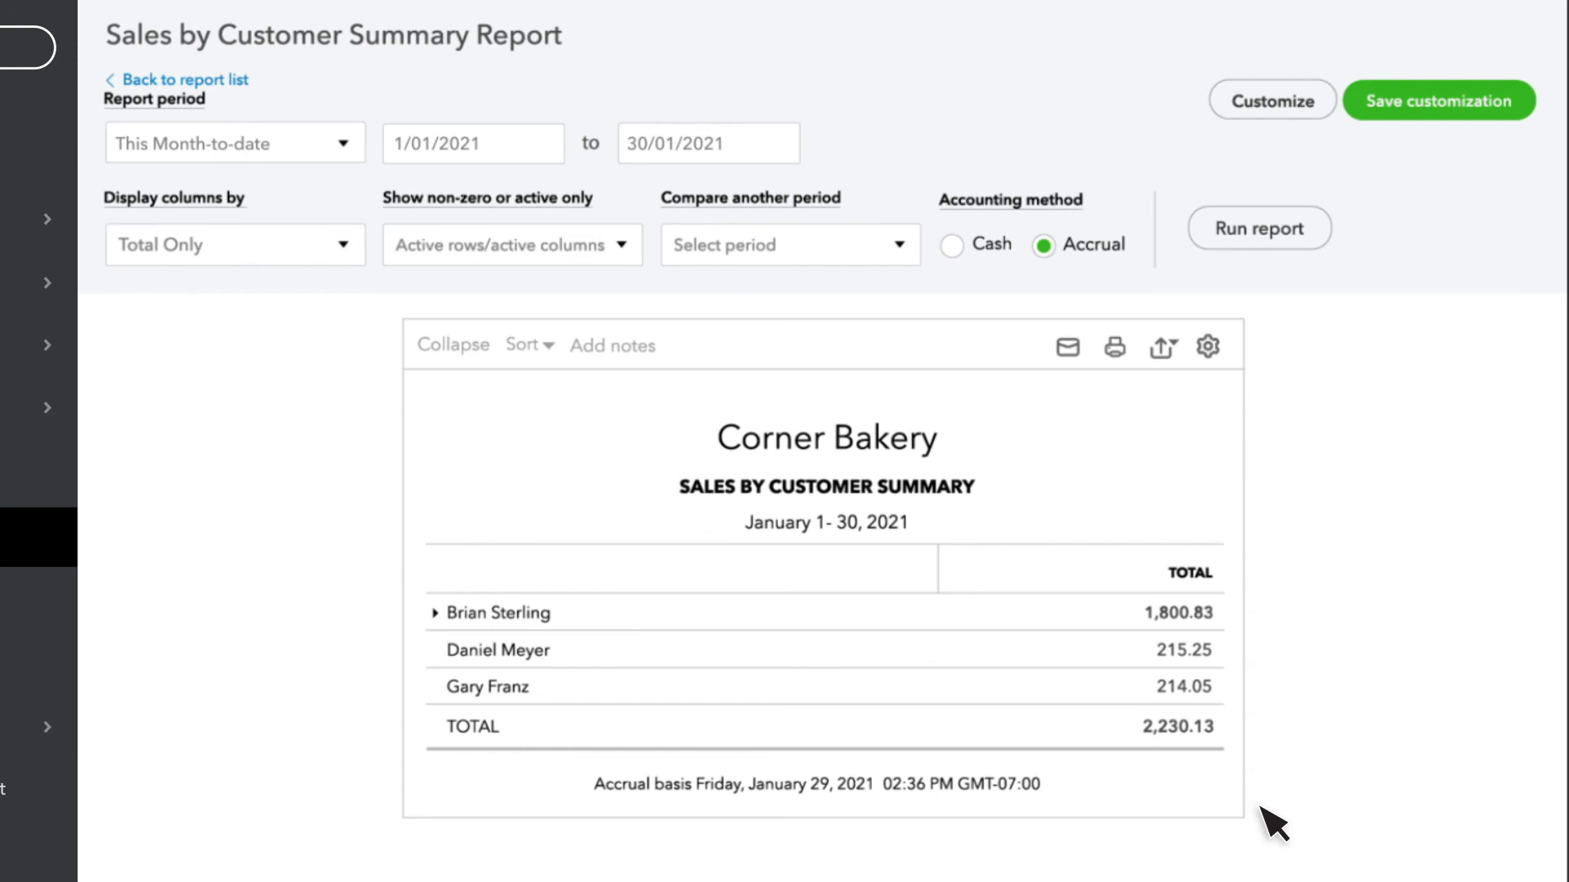
pyautogui.click(1185, 651)
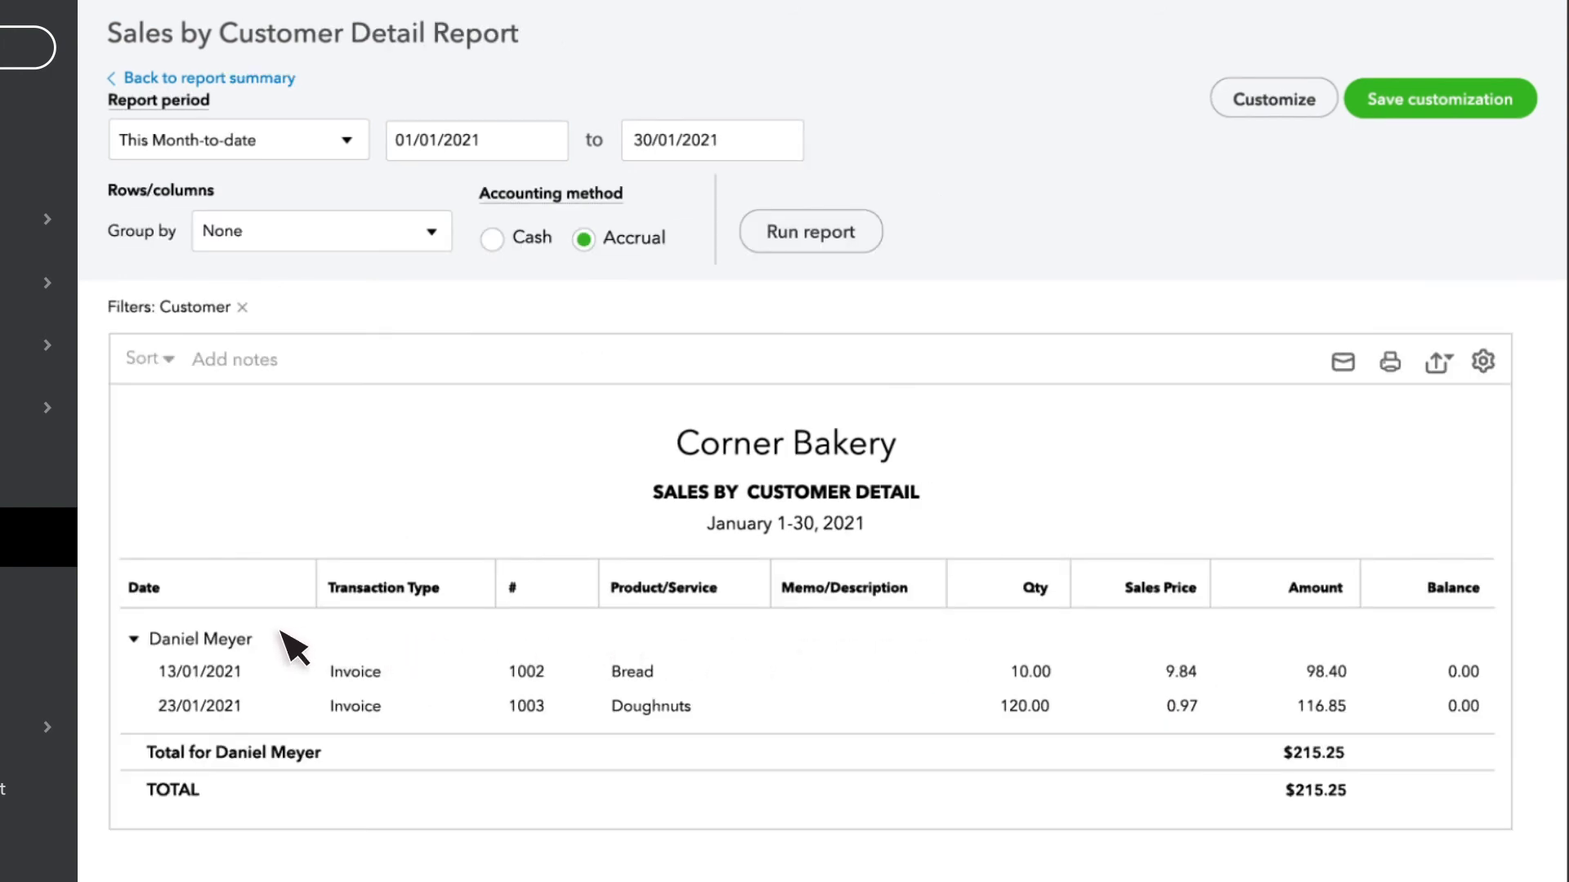